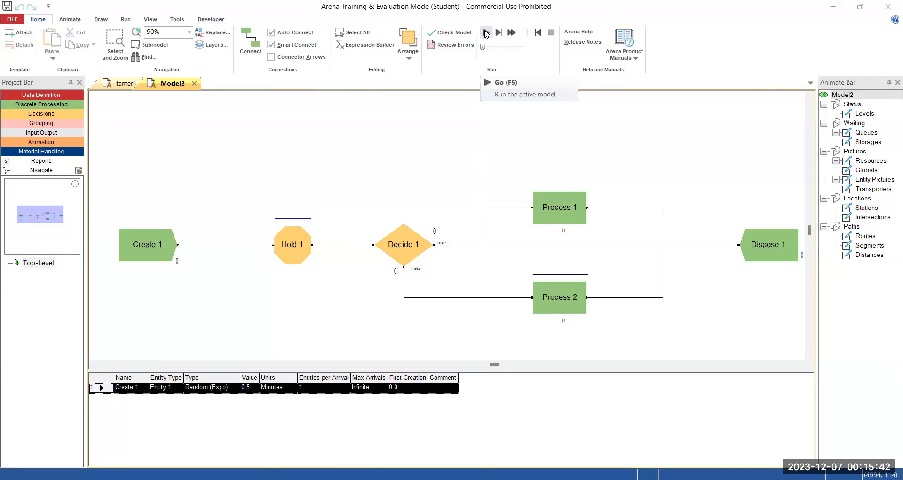
Run the Model2 simulation, end the run, and show the Decisions modules
{"action": "left_click", "coordinate": [486, 33]}
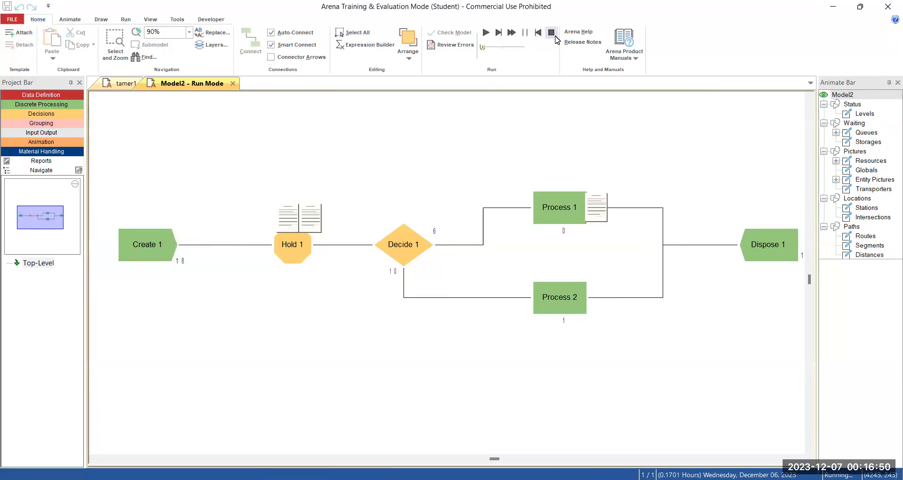
{"action": "left_click", "coordinate": [550, 33]}
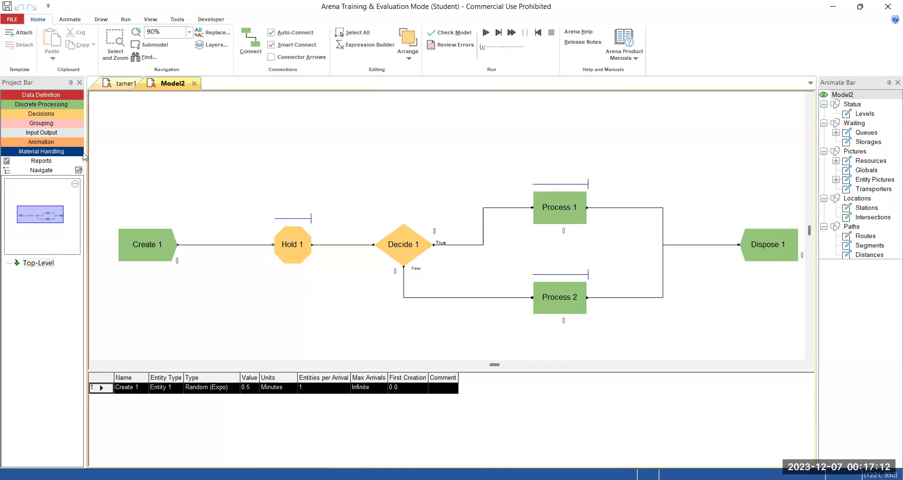
{"action": "left_click", "coordinate": [54, 115]}
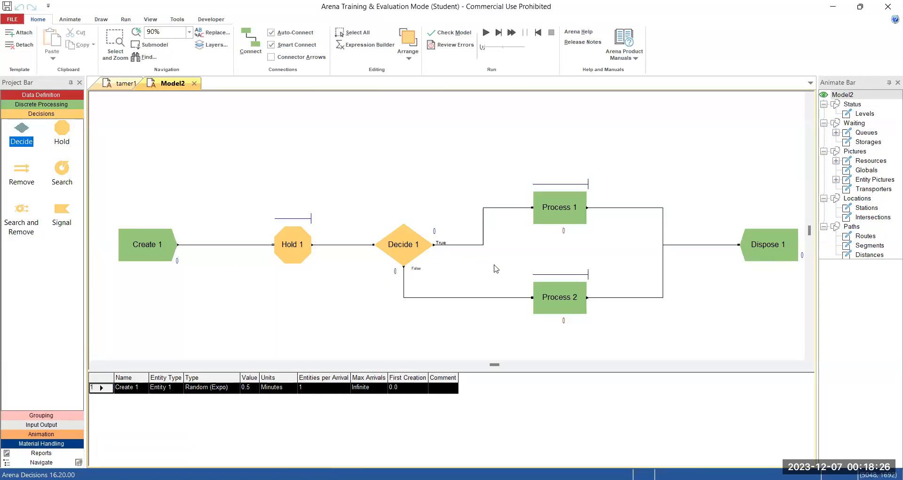
Open Process 1's settings, try the Delay action, and return the action to Seize Delay Release
{"action": "left_click", "coordinate": [560, 219]}
{"action": "double_click", "coordinate": [560, 218]}
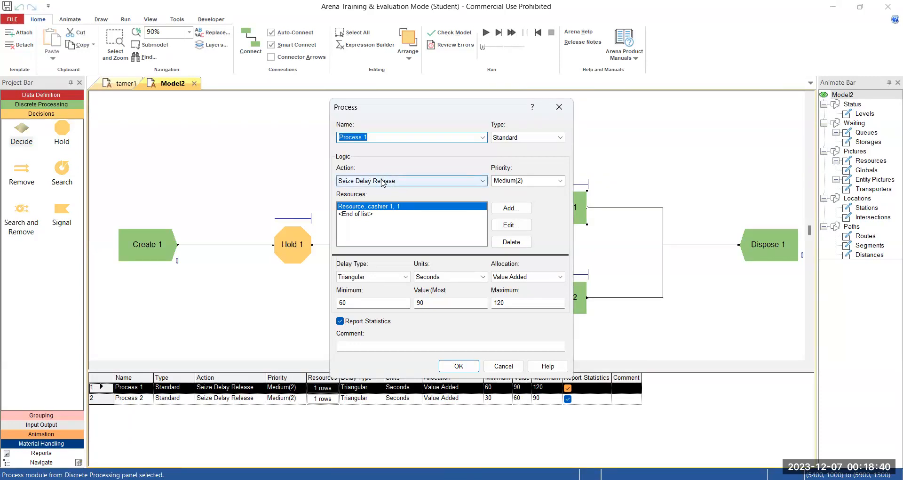
{"action": "left_click", "coordinate": [482, 180]}
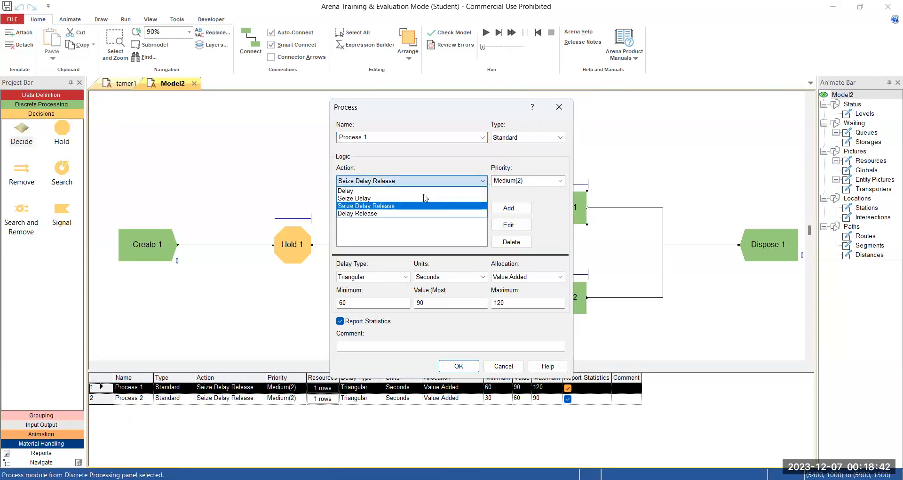
{"action": "left_click", "coordinate": [444, 181]}
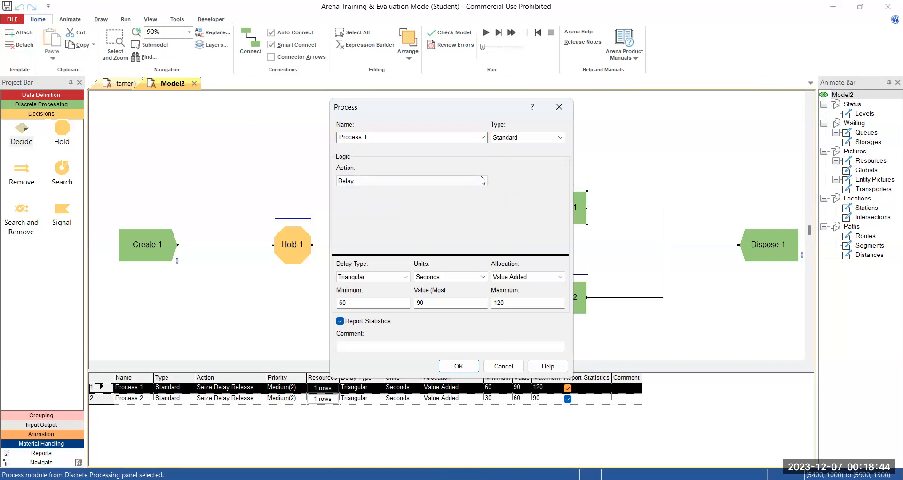
{"action": "left_click", "coordinate": [445, 181]}
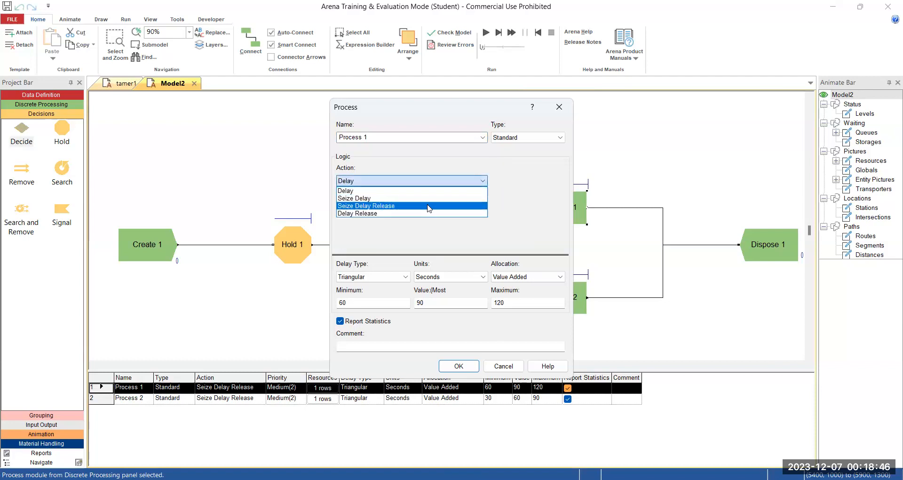
{"action": "left_click", "coordinate": [429, 206]}
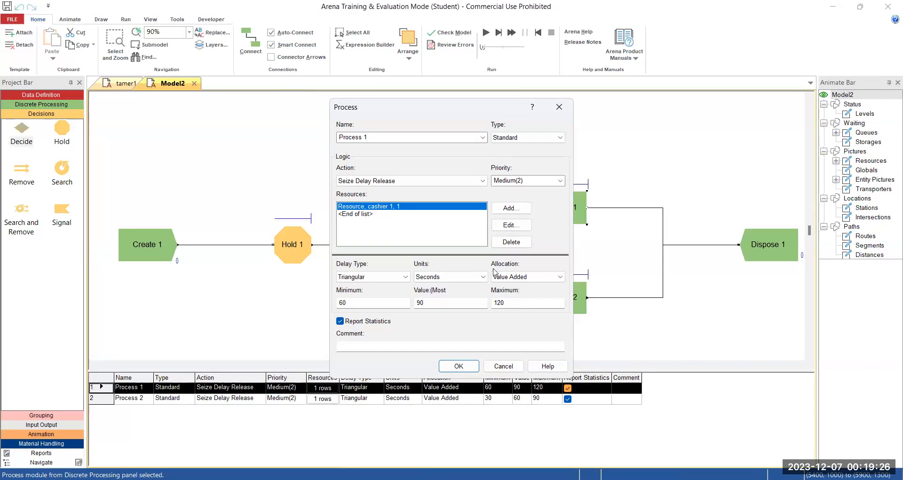
Examine how Process 1 adds and edits its resource, leaving the cashier 1 entry as it is, and close the settings
{"action": "left_click", "coordinate": [510, 209]}
{"action": "left_click", "coordinate": [509, 208]}
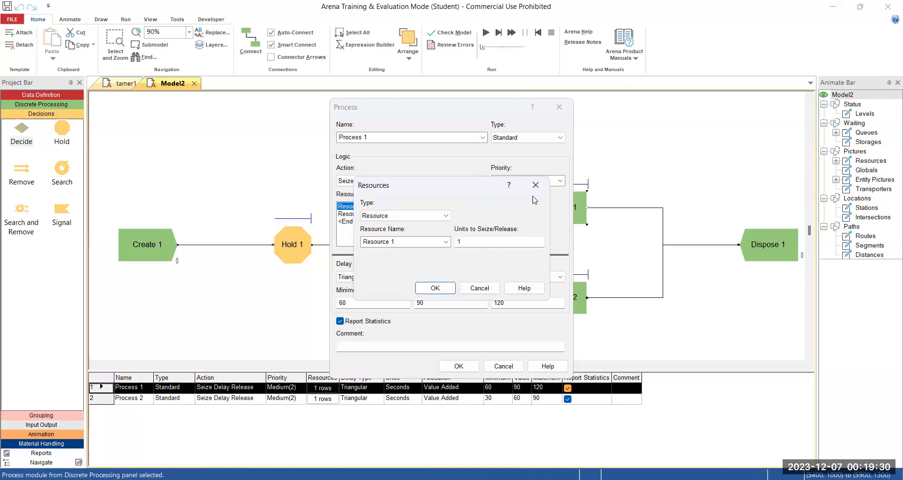
{"action": "left_click", "coordinate": [535, 188]}
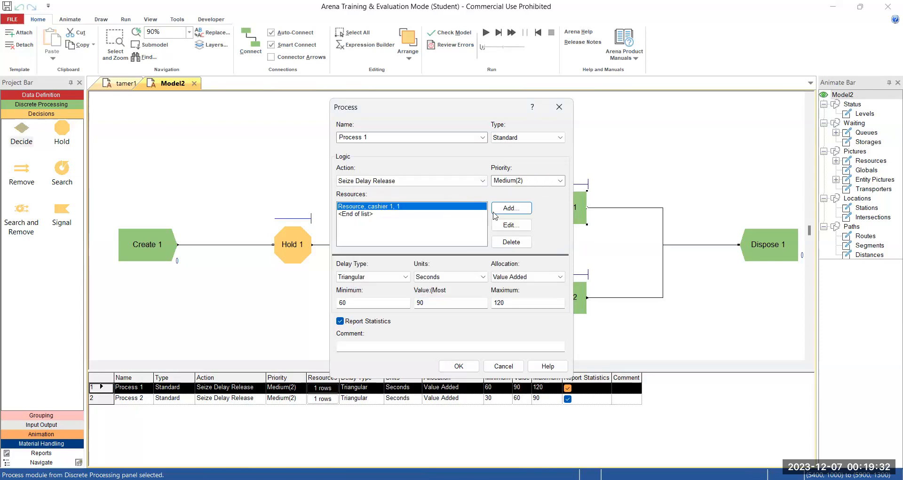
{"action": "left_click", "coordinate": [512, 227]}
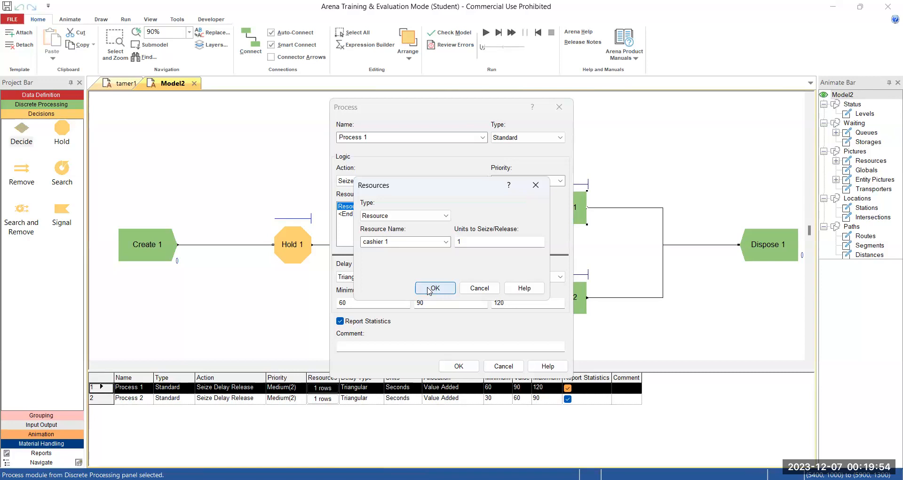
{"action": "left_click", "coordinate": [432, 288]}
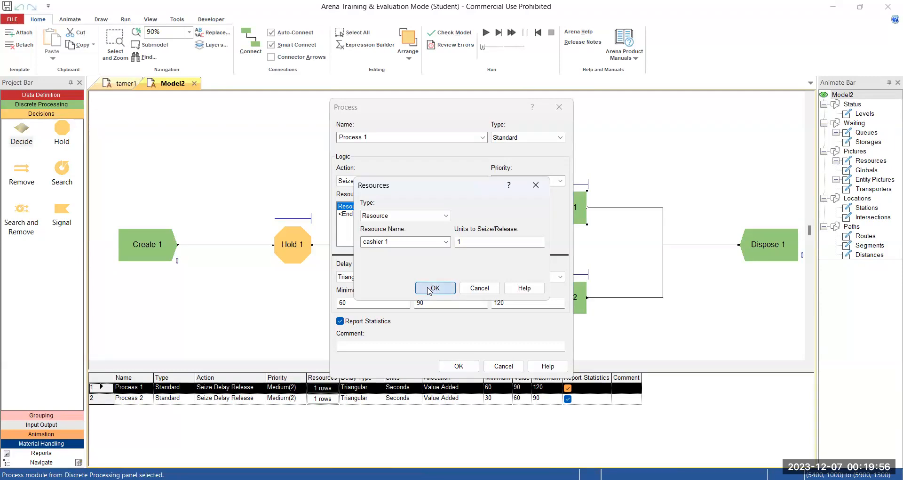
{"action": "left_click", "coordinate": [459, 366]}
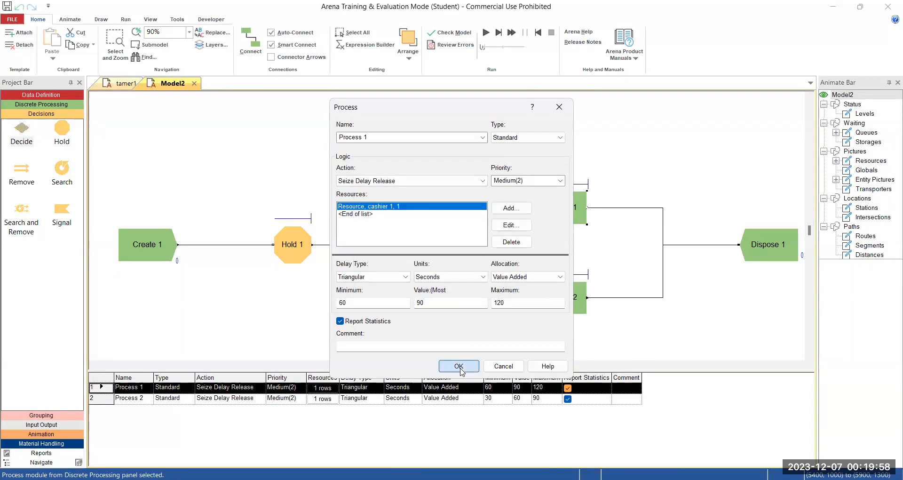
Examine Process 2's delay settings and its assigned resource, and close the settings
{"action": "left_click", "coordinate": [566, 297]}
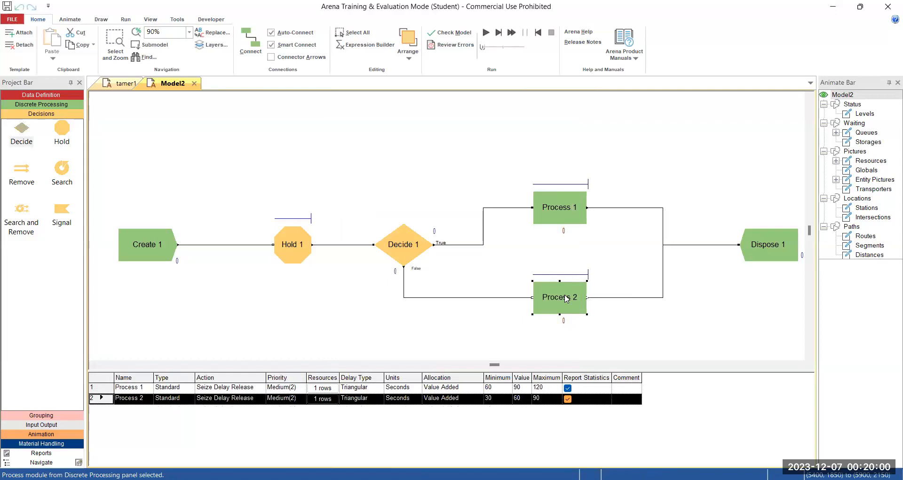
{"action": "double_click", "coordinate": [566, 297]}
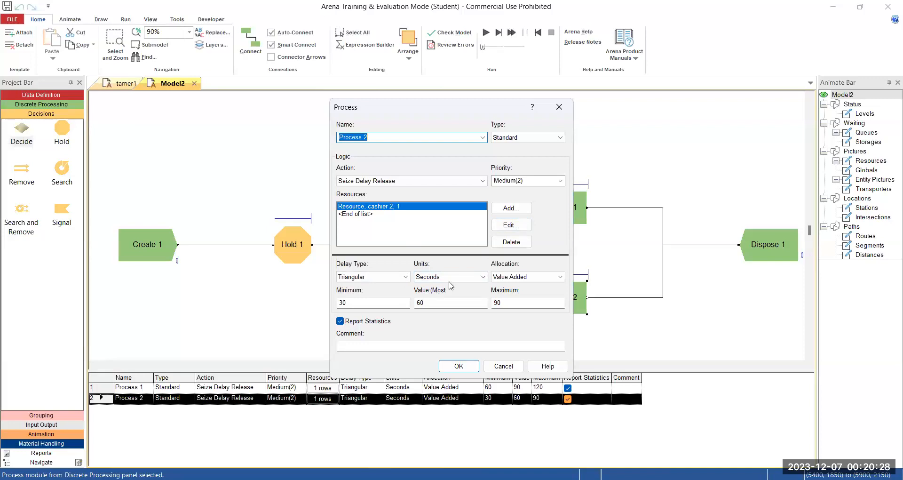
{"action": "left_click", "coordinate": [512, 230]}
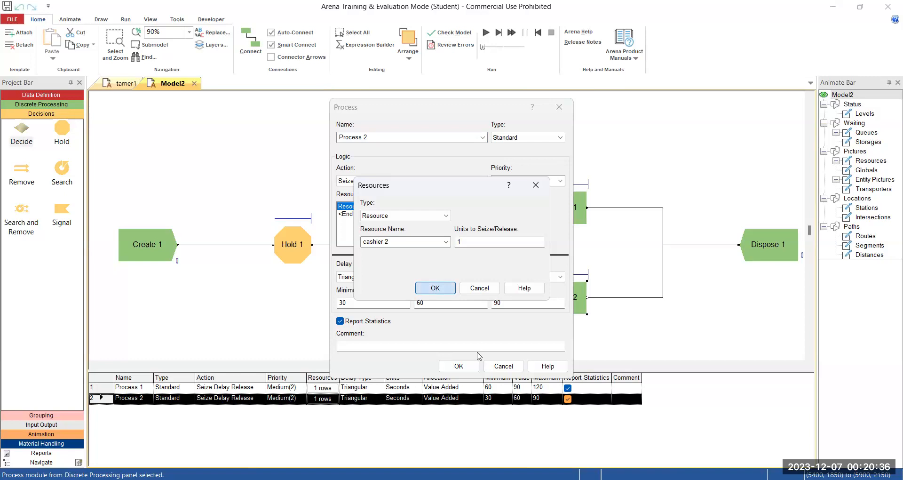
{"action": "left_click", "coordinate": [433, 288]}
{"action": "left_click", "coordinate": [464, 370]}
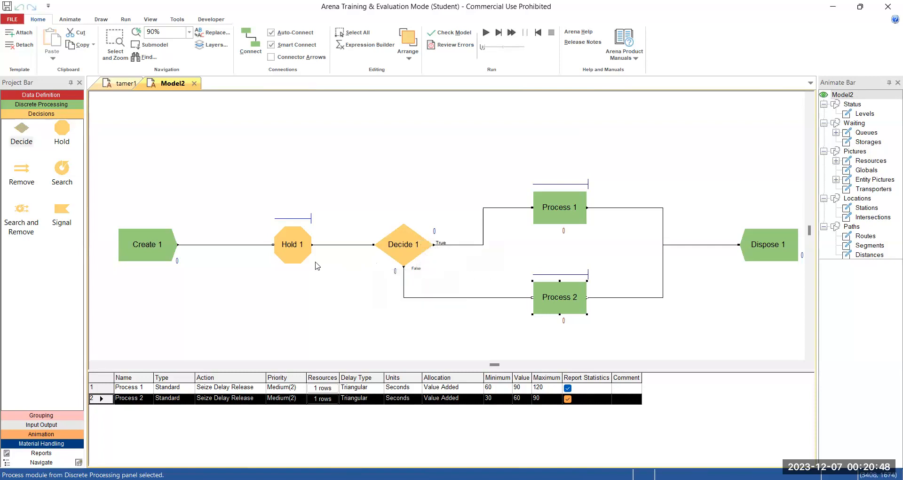
Open Decide 1's settings, try the 2-way by Chance type, and return it to 2-way by Condition
{"action": "left_click", "coordinate": [399, 245]}
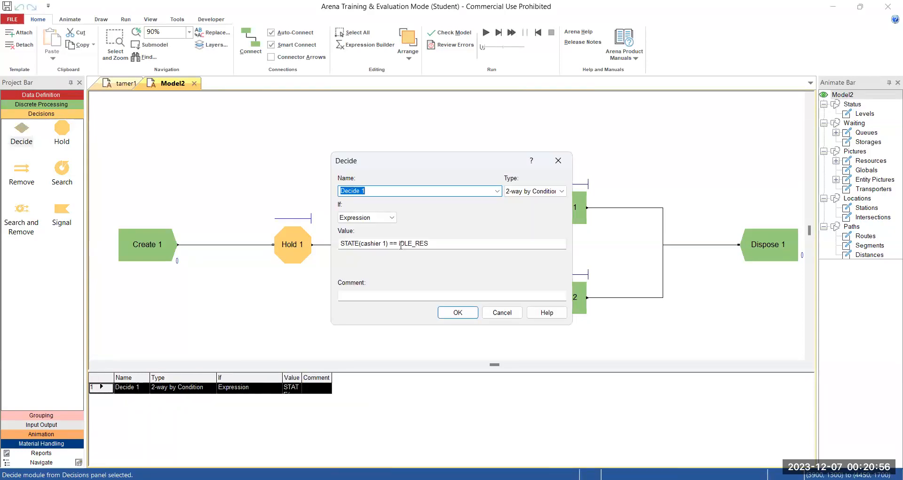
{"action": "left_click", "coordinate": [561, 191]}
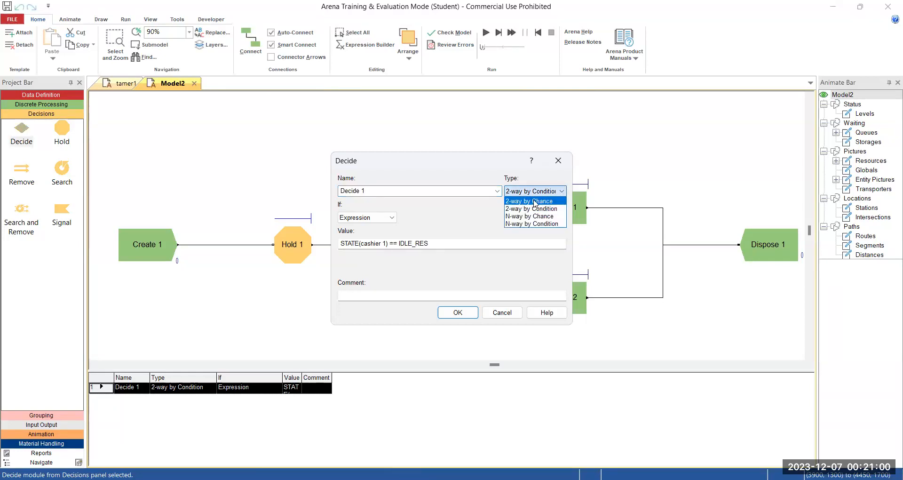
{"action": "left_click", "coordinate": [542, 202]}
{"action": "left_click", "coordinate": [561, 191]}
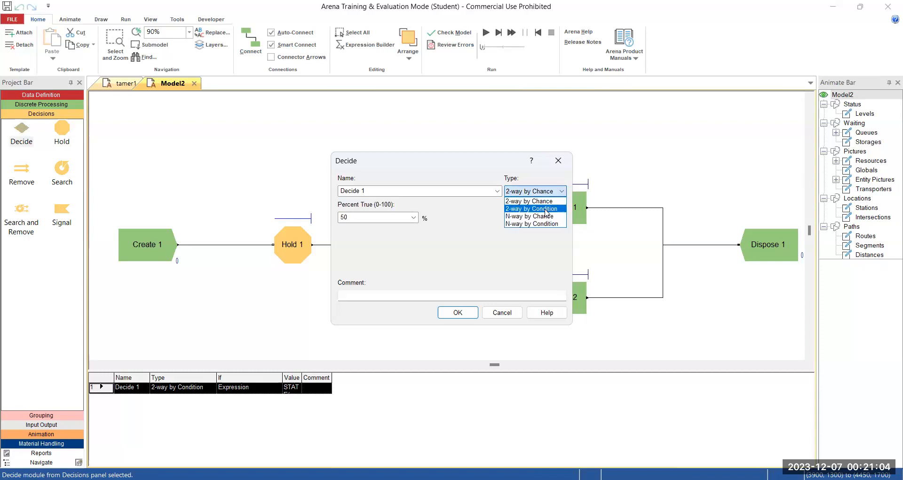
{"action": "left_click", "coordinate": [545, 209]}
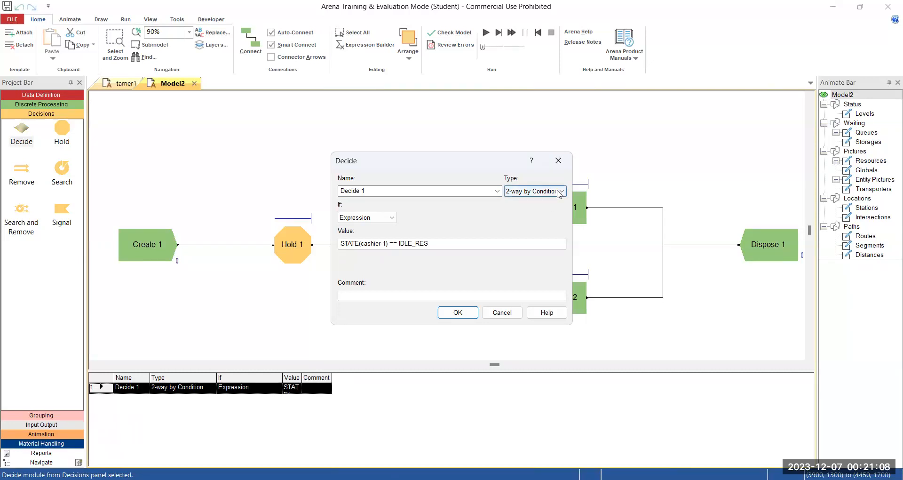
Review Decide 1's available decision types and condition options, keeping the condition based on Expression
{"action": "left_click", "coordinate": [558, 193]}
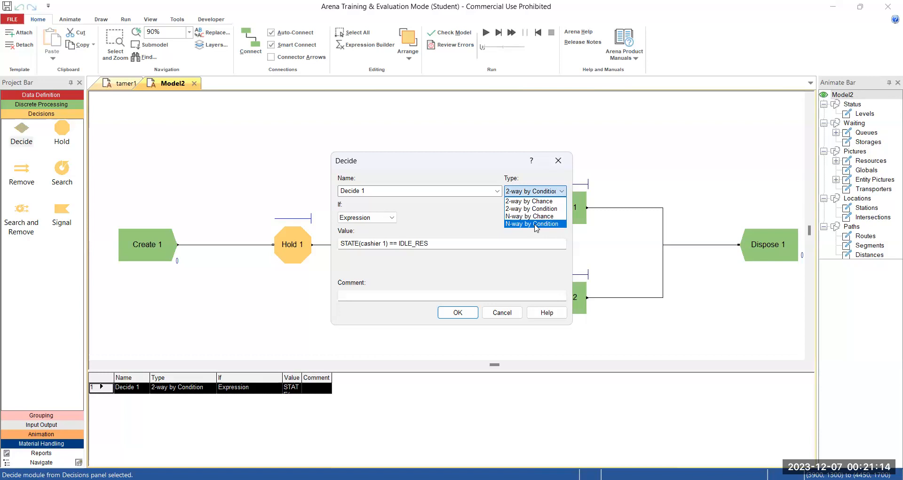
{"action": "left_click", "coordinate": [398, 220]}
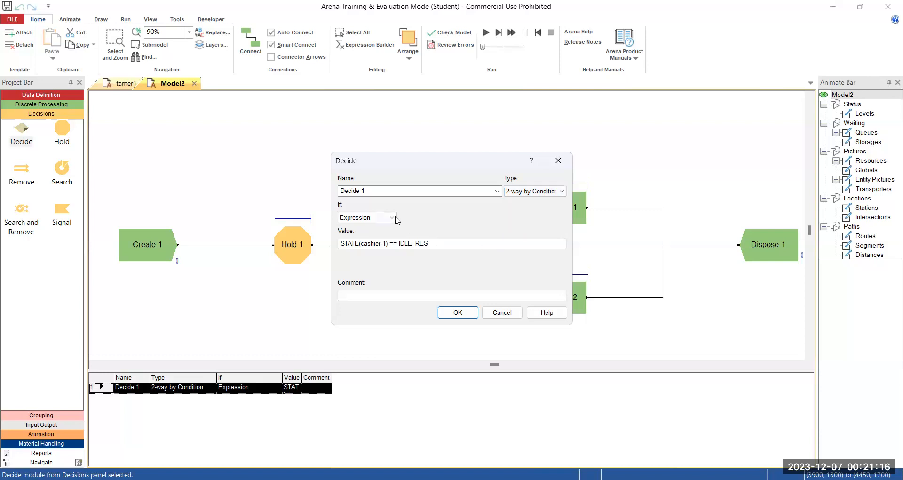
{"action": "left_click", "coordinate": [395, 217]}
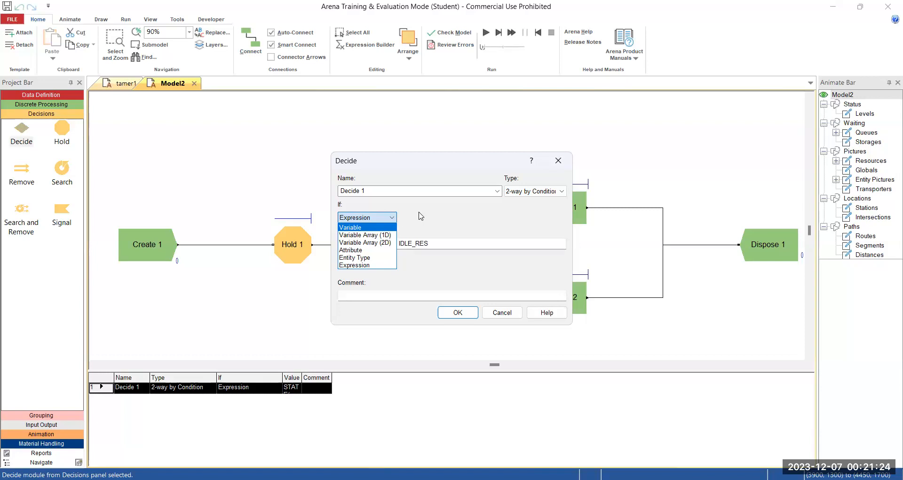
{"action": "left_click", "coordinate": [379, 266]}
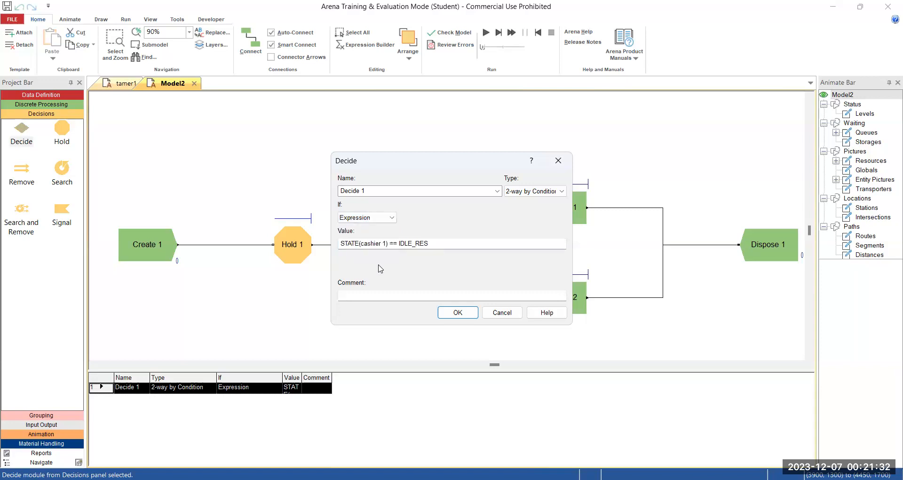
Open Decide 1's condition in the Expression Builder and expand the Resource State functions
{"action": "left_click", "coordinate": [457, 247]}
{"action": "left_click_drag", "start_coordinate": [457, 248], "coordinate": [322, 246]}
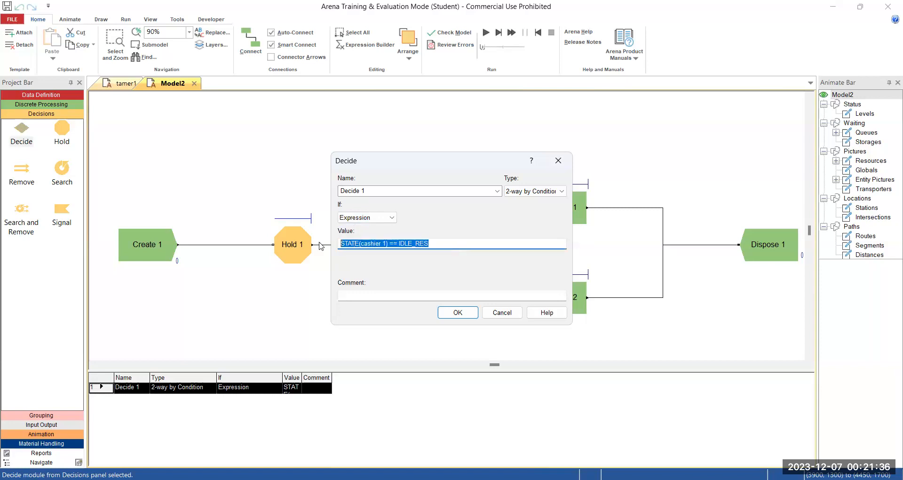
{"action": "right_click", "coordinate": [387, 242]}
{"action": "left_click", "coordinate": [442, 339]}
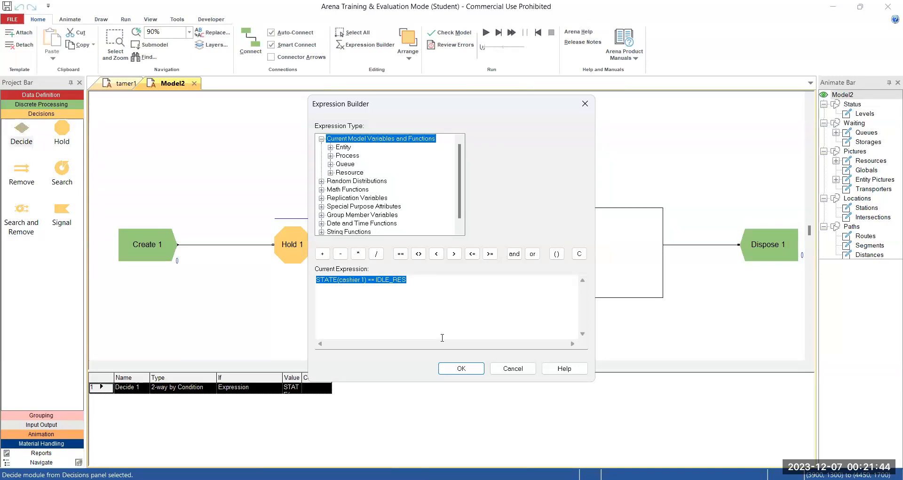
{"action": "left_click", "coordinate": [330, 173]}
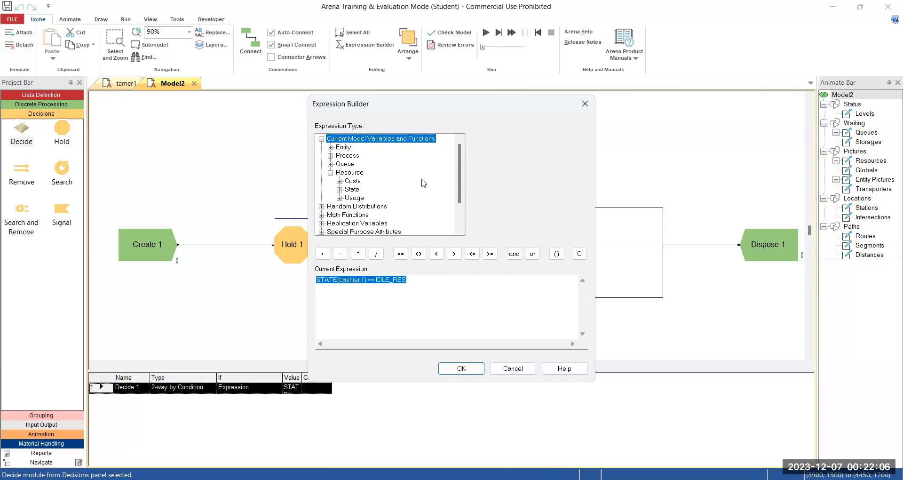
{"action": "left_click", "coordinate": [339, 189]}
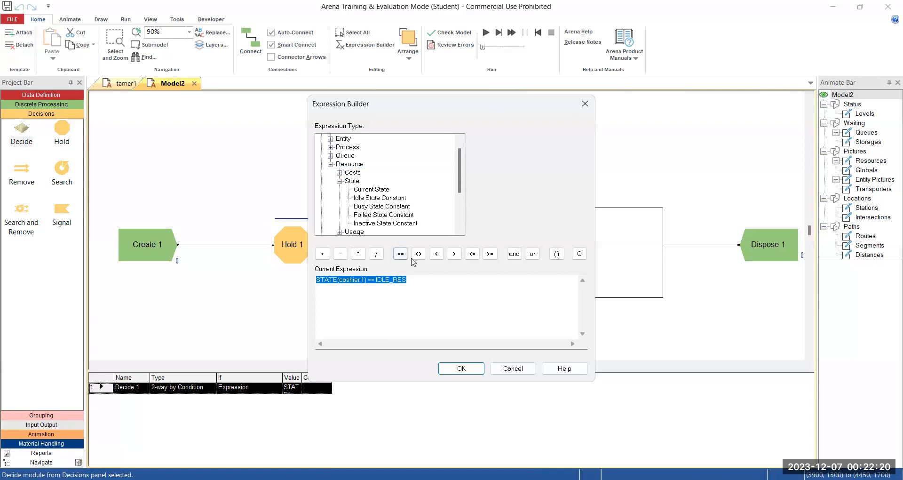
Build STATE(cashier 1) == IDLE_RES on a second expression line from cashier 1's Current State and the Idle State Constant
{"action": "left_click", "coordinate": [411, 281]}
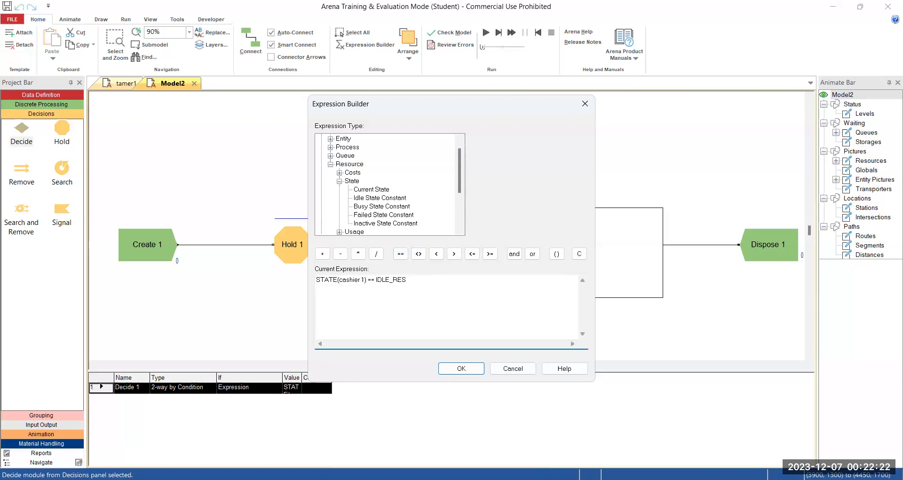
{"action": "key", "text": "Return"}
{"action": "left_click", "coordinate": [384, 193]}
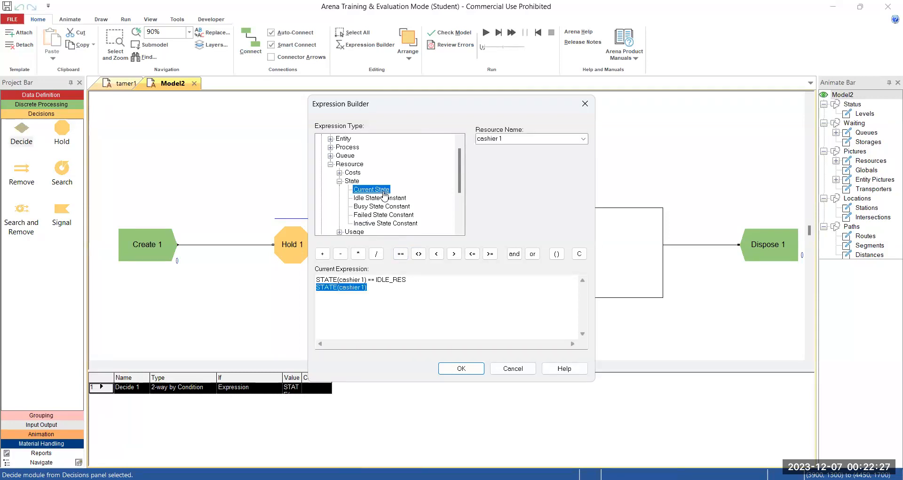
{"action": "left_click", "coordinate": [583, 140]}
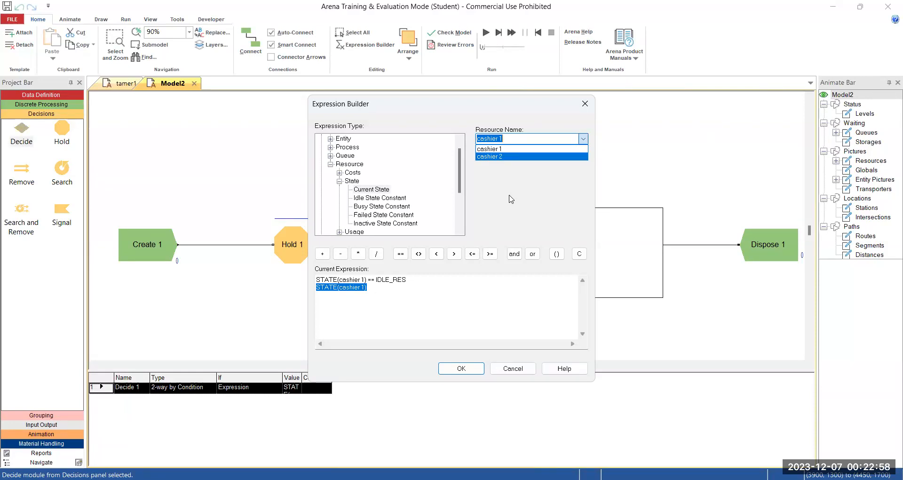
{"action": "left_click", "coordinate": [511, 151]}
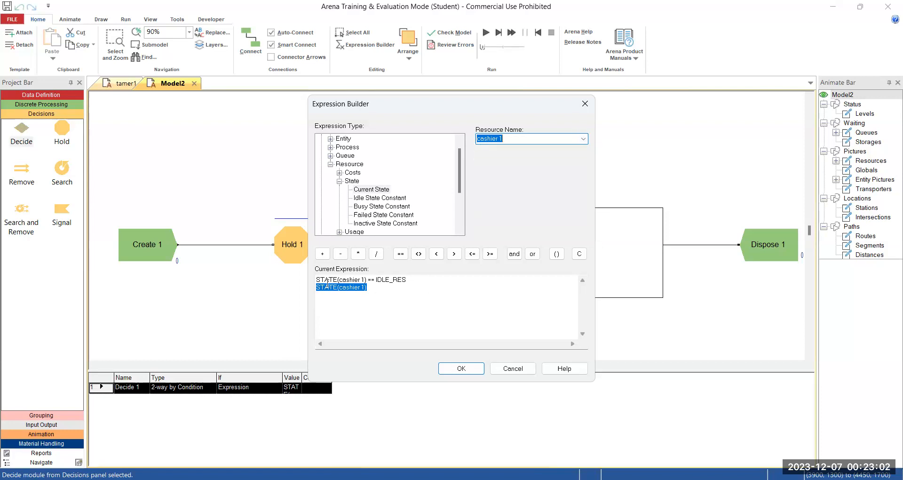
{"action": "left_click", "coordinate": [370, 288]}
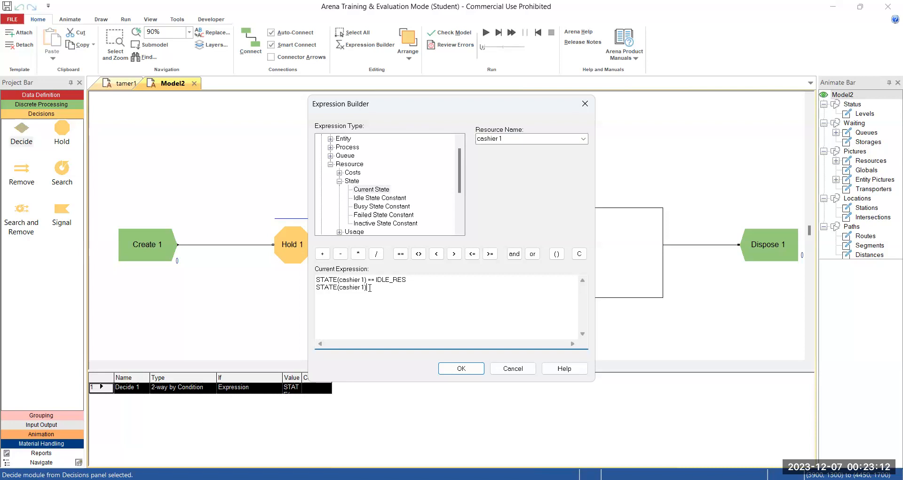
{"action": "left_click", "coordinate": [401, 254]}
{"action": "left_click", "coordinate": [373, 199]}
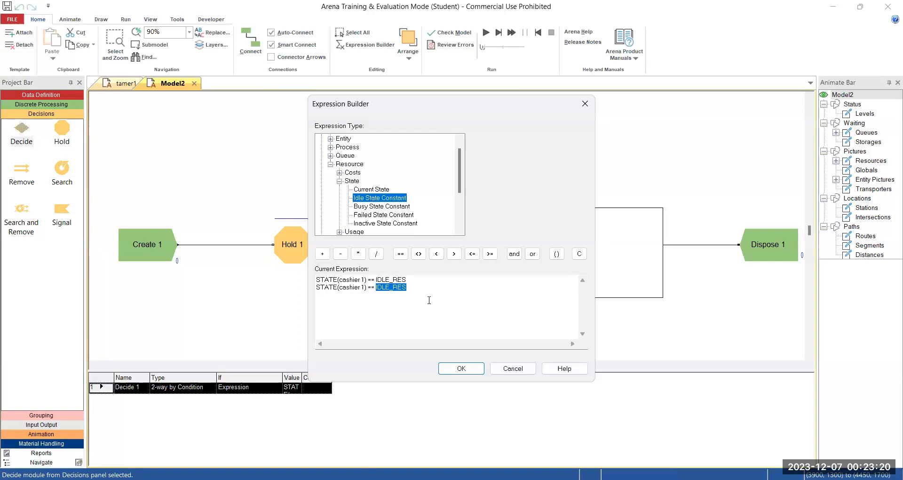
Delete the duplicate second expression line and accept Decide 1's condition as STATE(cashier 1) == IDLE_RES
{"action": "left_click_drag", "start_coordinate": [407, 286], "coordinate": [309, 291]}
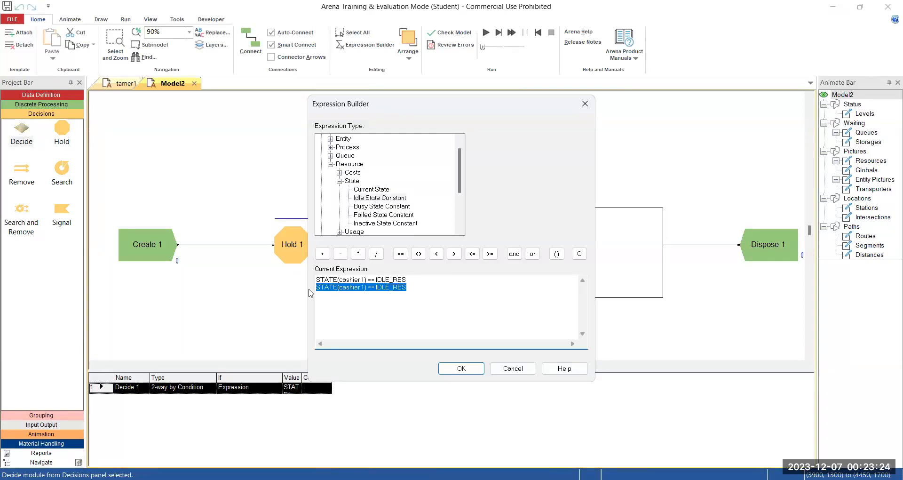
{"action": "key", "text": "Delete"}
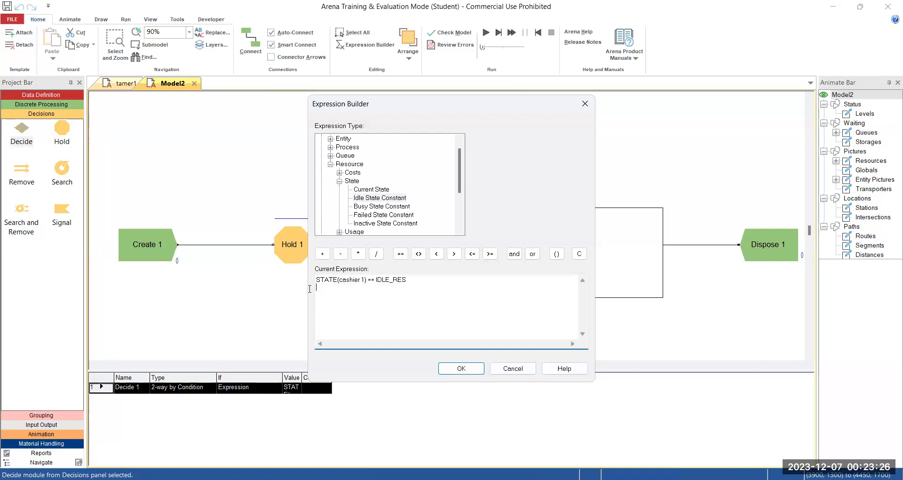
{"action": "left_click", "coordinate": [462, 370]}
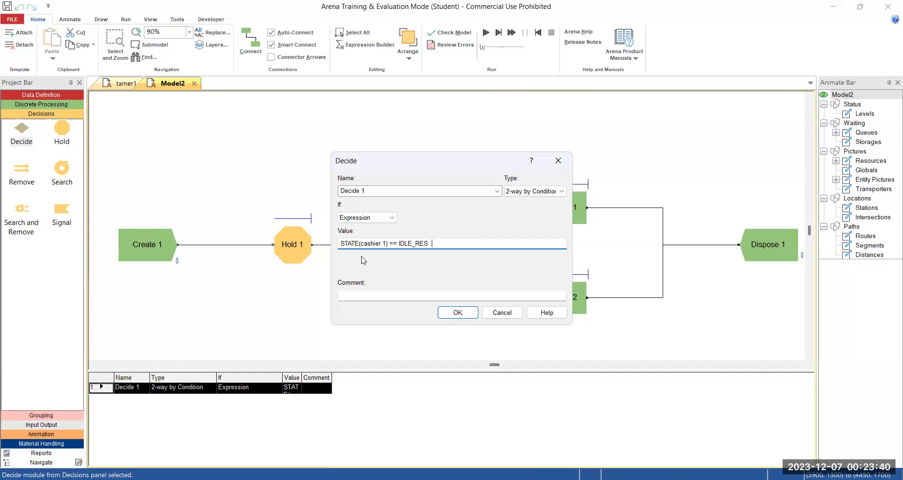
{"action": "left_click", "coordinate": [432, 243]}
{"action": "left_click", "coordinate": [452, 314]}
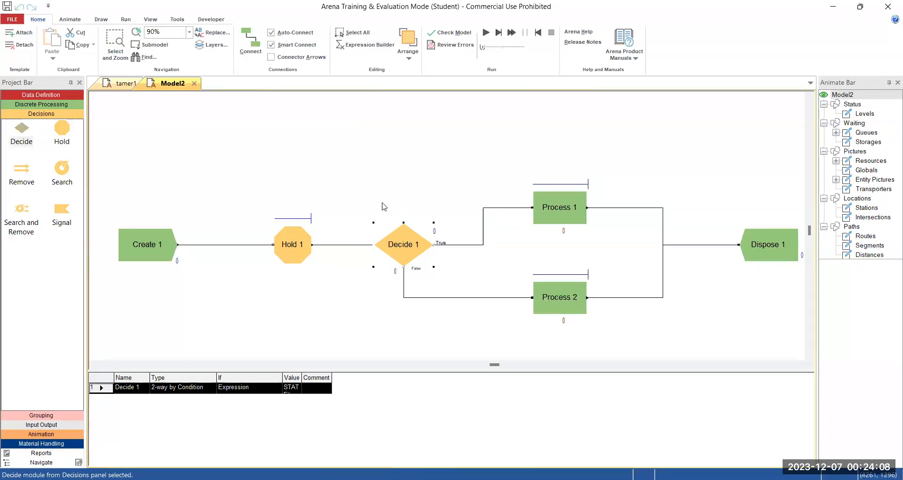
Open Hold 1's settings, try the Wait for Signal type, and return it to Scan for Condition
{"action": "double_click", "coordinate": [297, 242]}
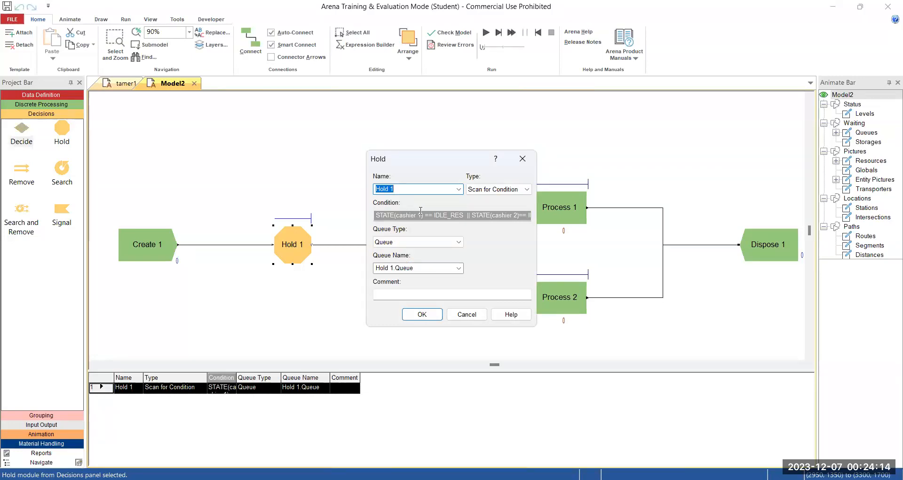
{"action": "left_click", "coordinate": [527, 190]}
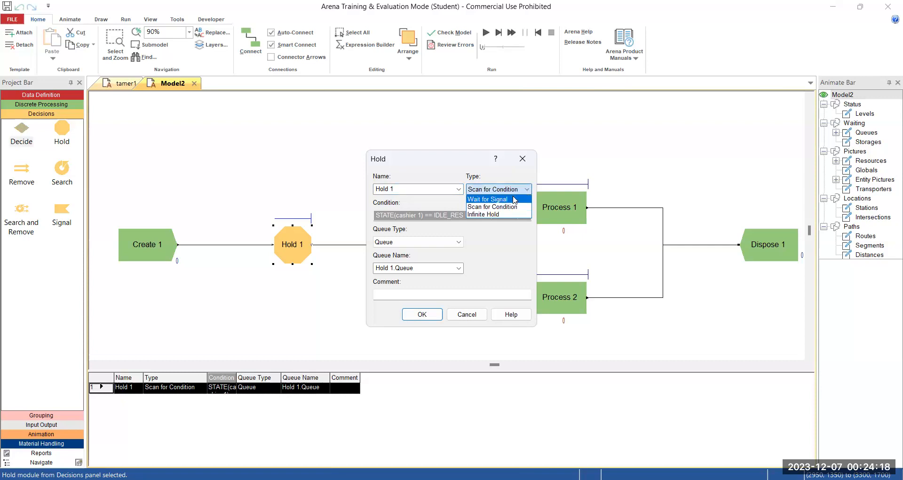
{"action": "left_click", "coordinate": [514, 200]}
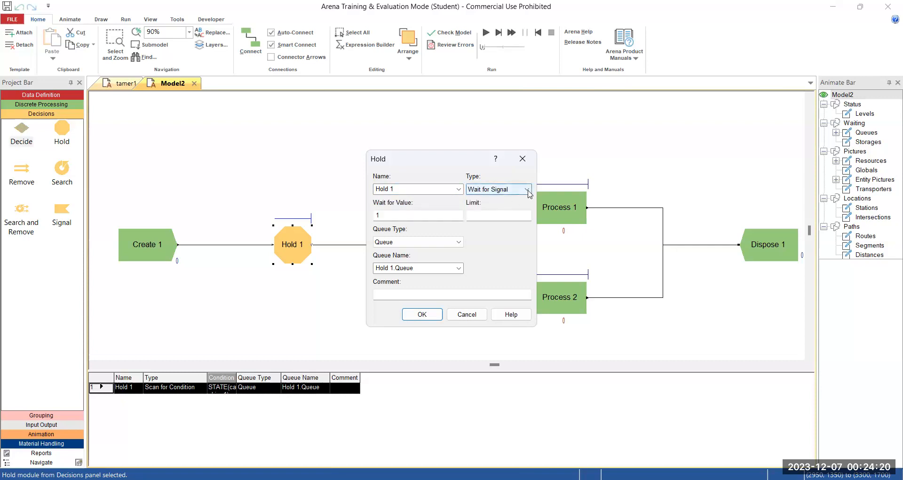
{"action": "left_click", "coordinate": [528, 190]}
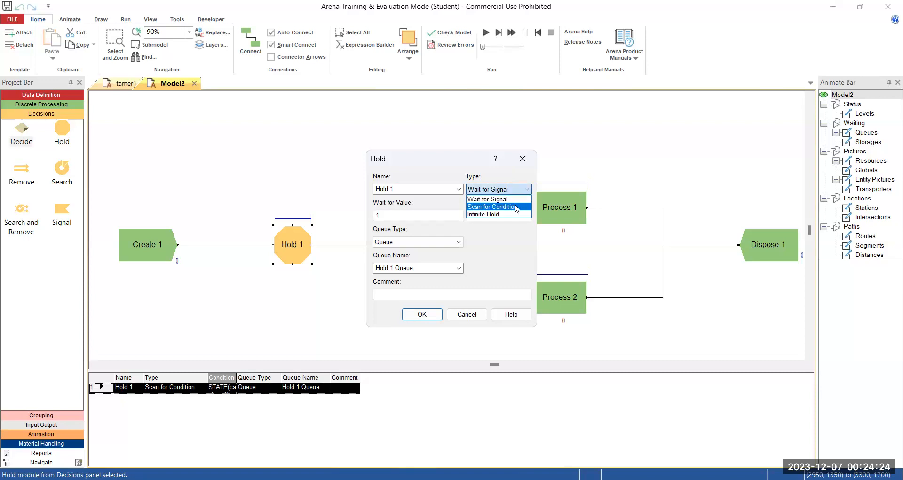
{"action": "left_click", "coordinate": [515, 207]}
{"action": "key", "text": "Tab"}
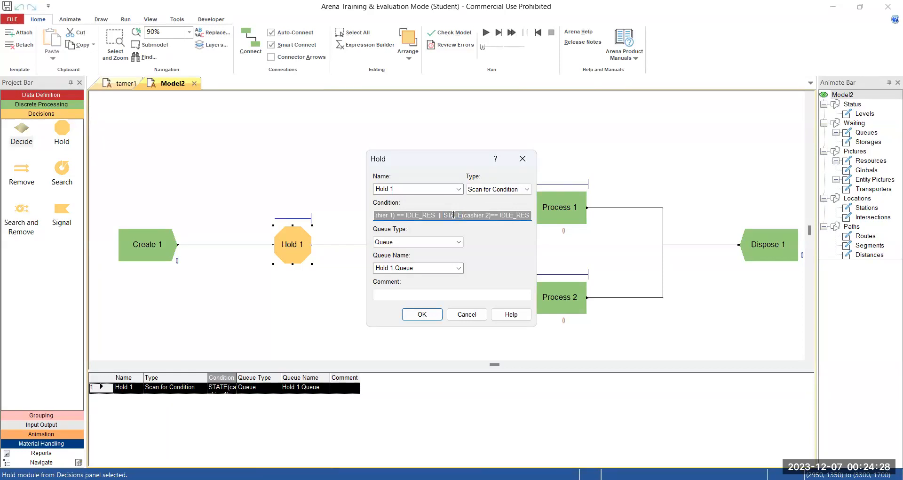
Examine Hold 1's two-cashier condition and the Resource State functions in the Expression Builder, keeping the expression as it is
{"action": "right_click", "coordinate": [454, 217]}
{"action": "left_click", "coordinate": [493, 310]}
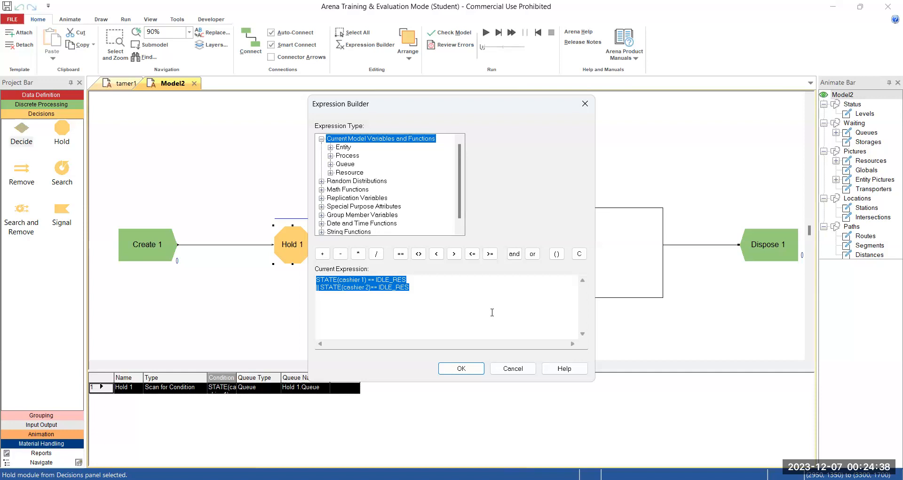
{"action": "left_click", "coordinate": [330, 173]}
{"action": "left_click", "coordinate": [339, 189]}
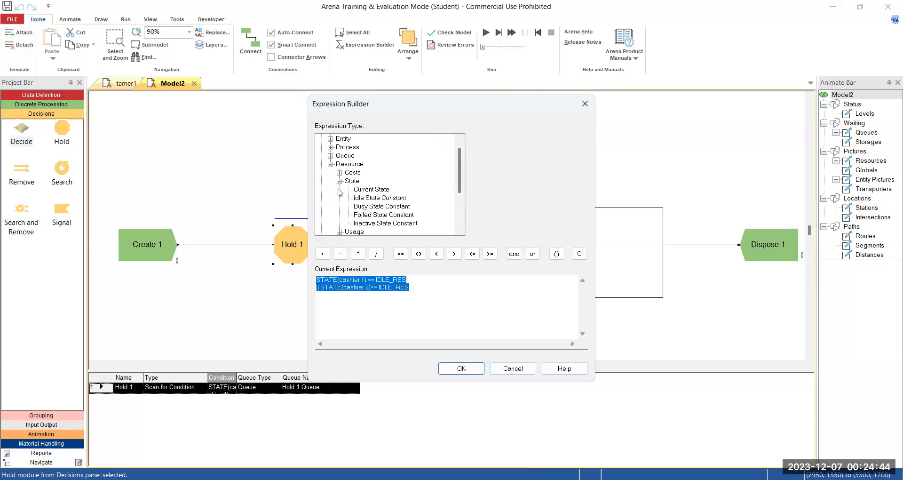
{"action": "left_click", "coordinate": [328, 282]}
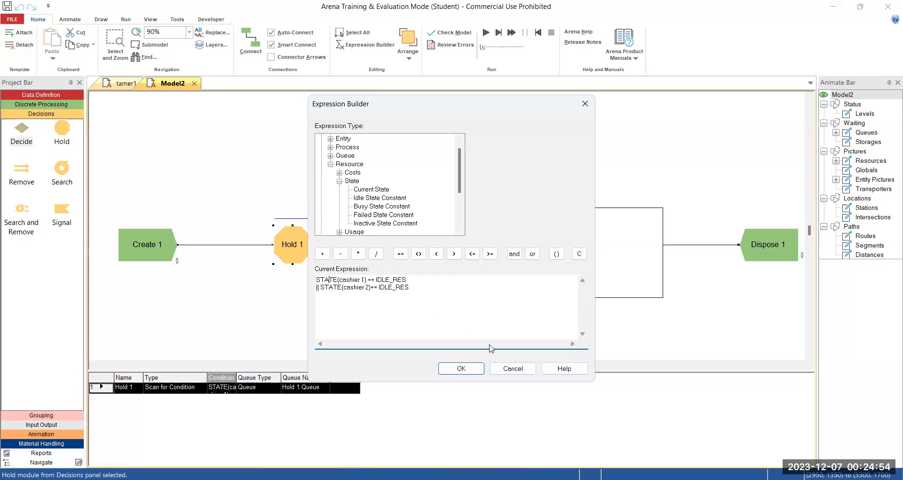
{"action": "left_click", "coordinate": [474, 373]}
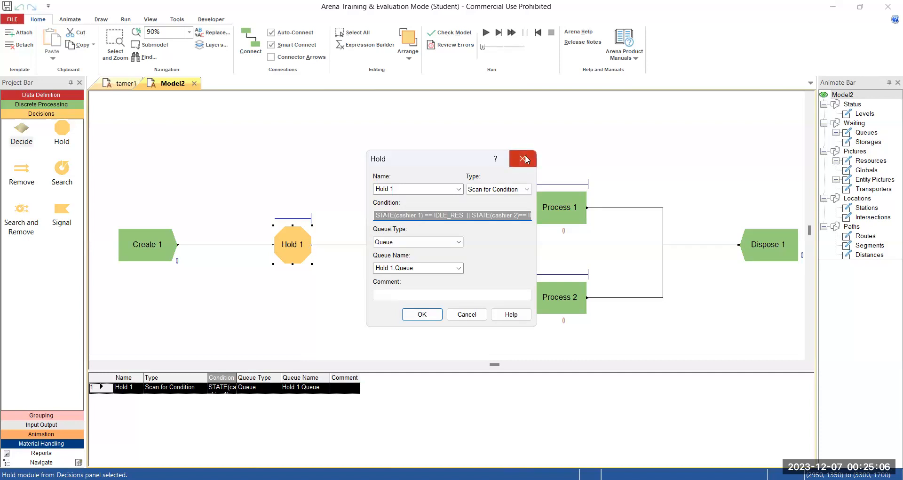
{"action": "left_click", "coordinate": [414, 315]}
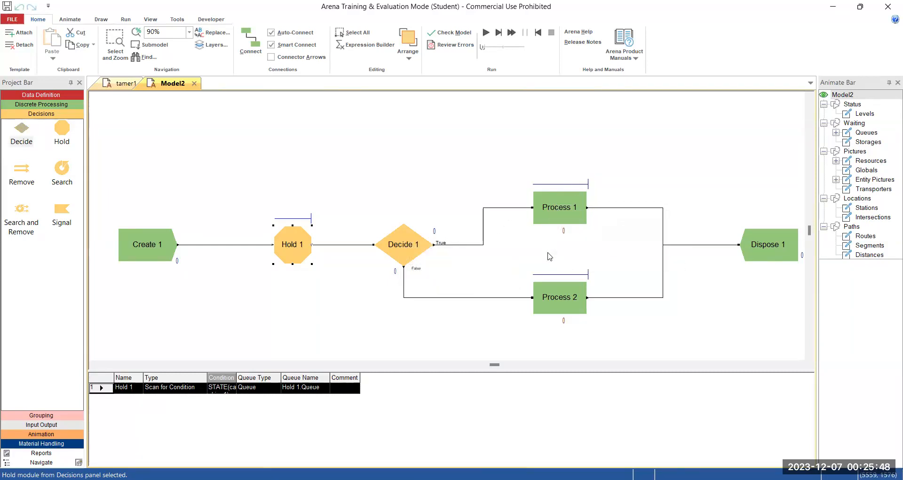
Run the simulation to watch entities move through Hold 1 and Decide 1, and pause it partway
{"action": "left_click", "coordinate": [486, 32]}
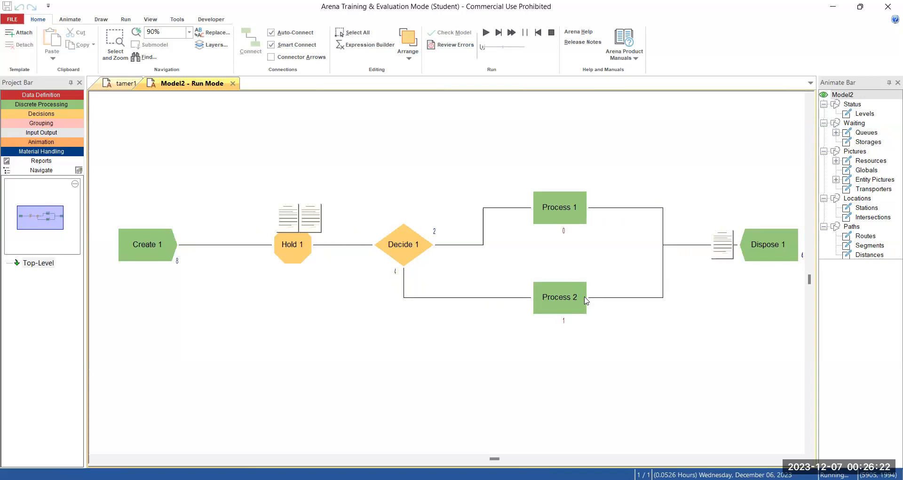
{"action": "left_click", "coordinate": [525, 34]}
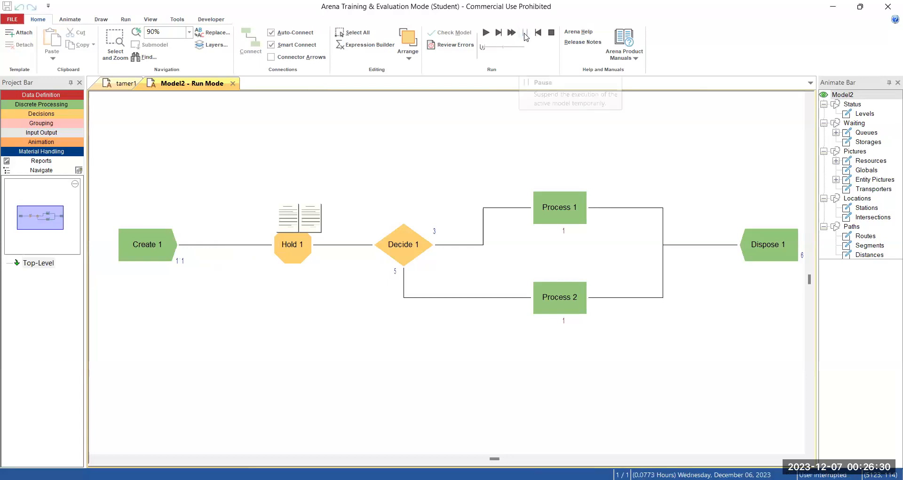